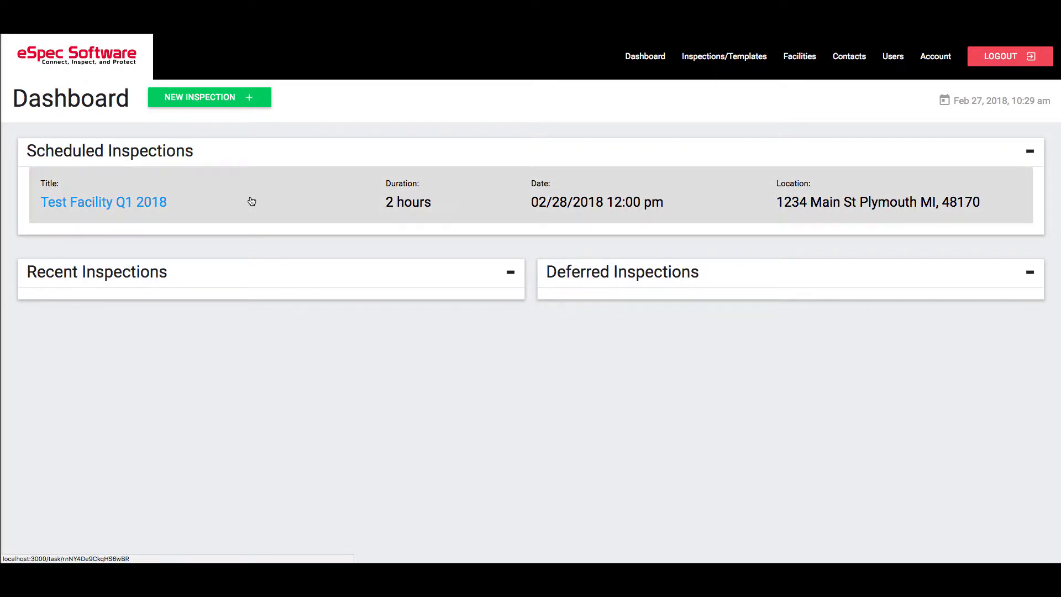
Open the scheduled Test Facility Q1 2018 inspection from the dashboard
{"action": "left_click", "coordinate": [249, 200]}
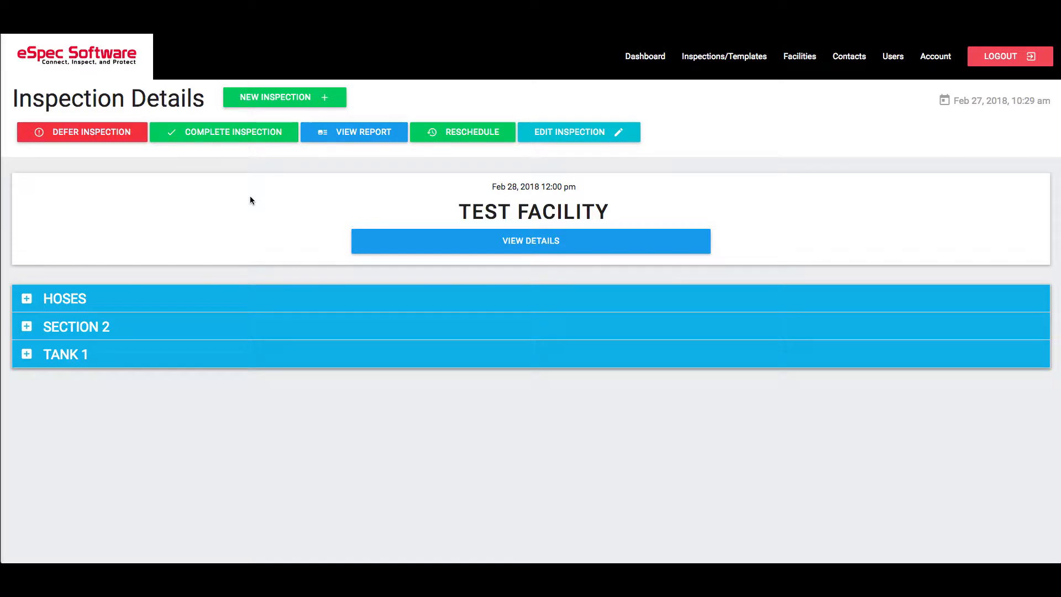
{"action": "left_click", "coordinate": [103, 136]}
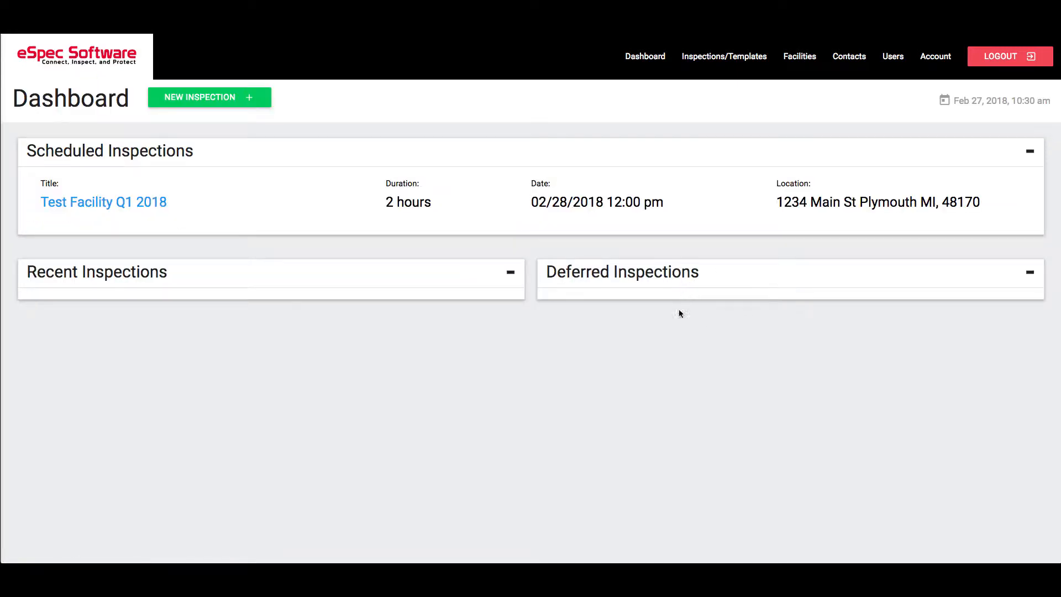
{"action": "left_click", "coordinate": [161, 198]}
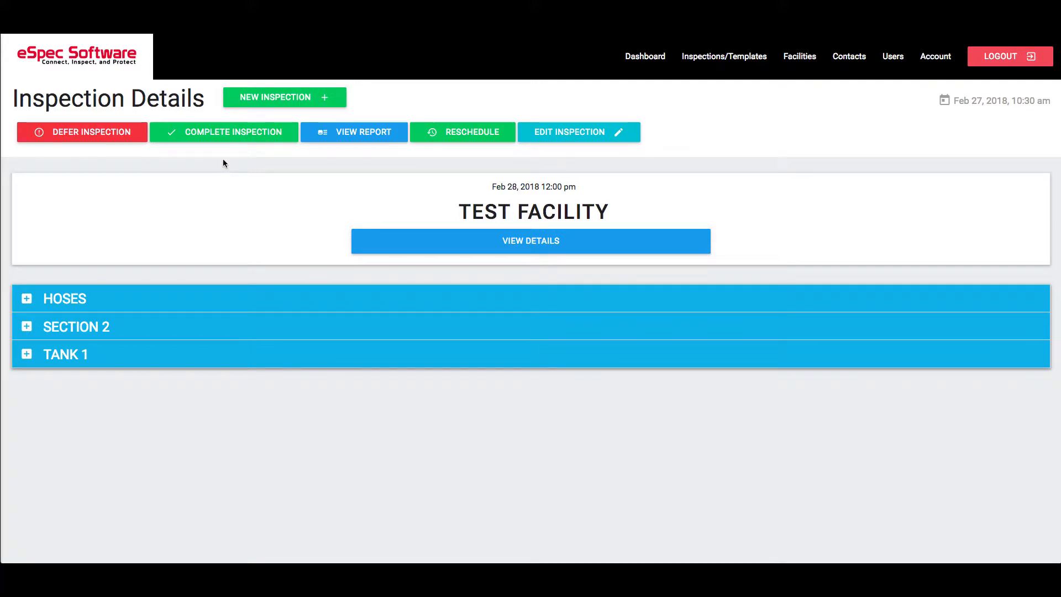
{"action": "left_click", "coordinate": [110, 76]}
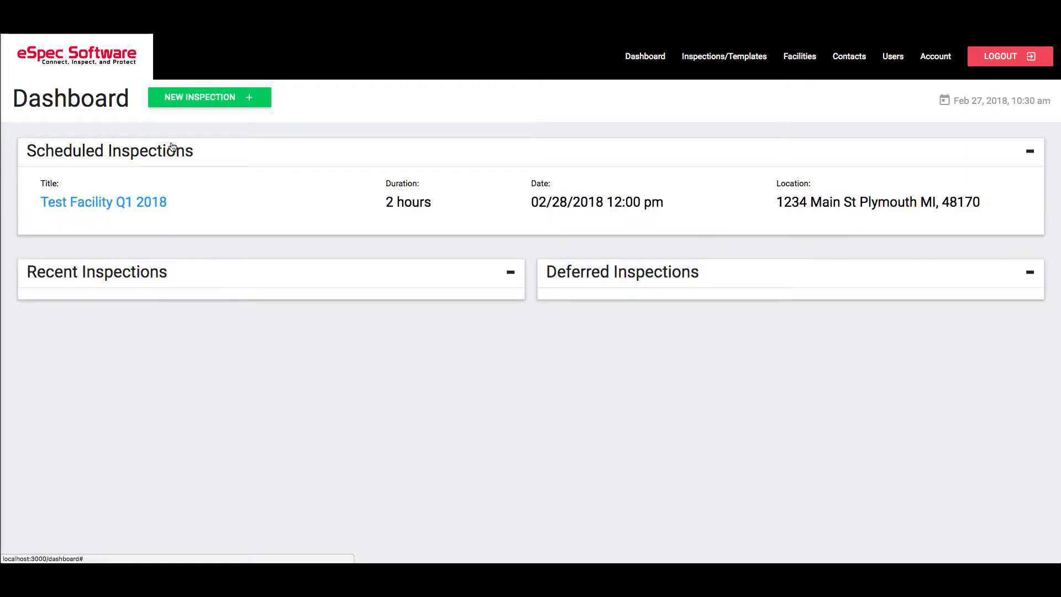
{"action": "left_click", "coordinate": [108, 204]}
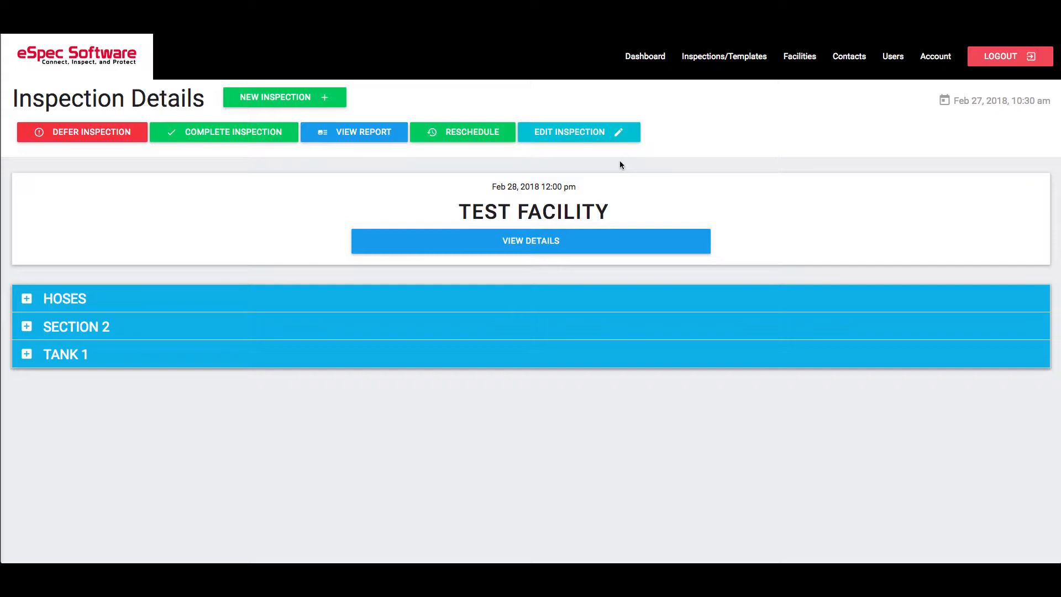
Expand the Test Facility details, review the contact, location and schedule information, and collapse them again
{"action": "left_click", "coordinate": [544, 243]}
{"action": "scroll", "coordinate": [524, 269], "scroll_direction": "down", "scroll_amount": 1}
{"action": "scroll", "coordinate": [524, 269], "scroll_direction": "down", "scroll_amount": 1}
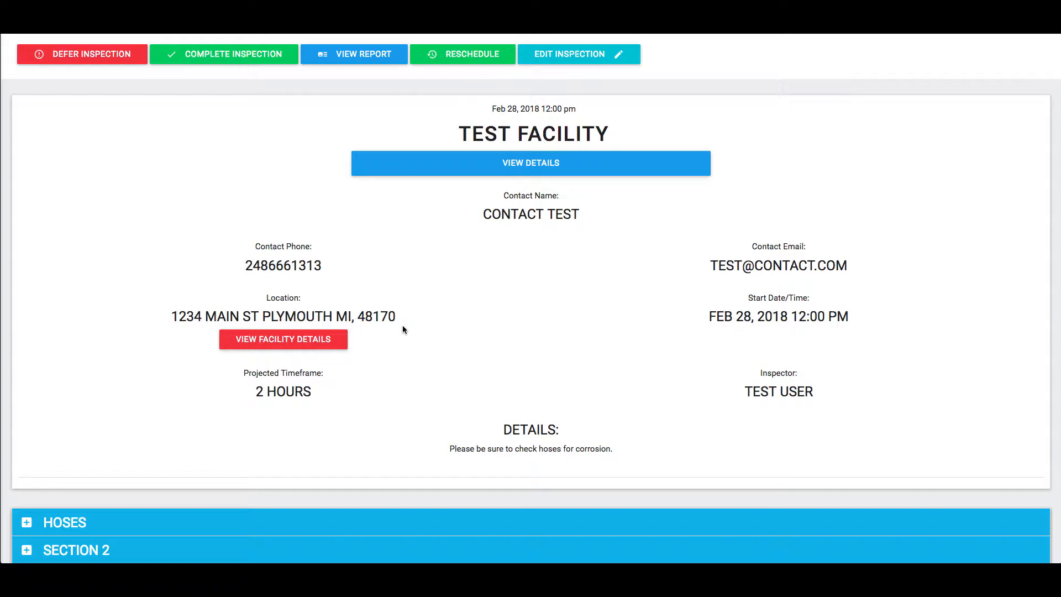
{"action": "left_click", "coordinate": [513, 163]}
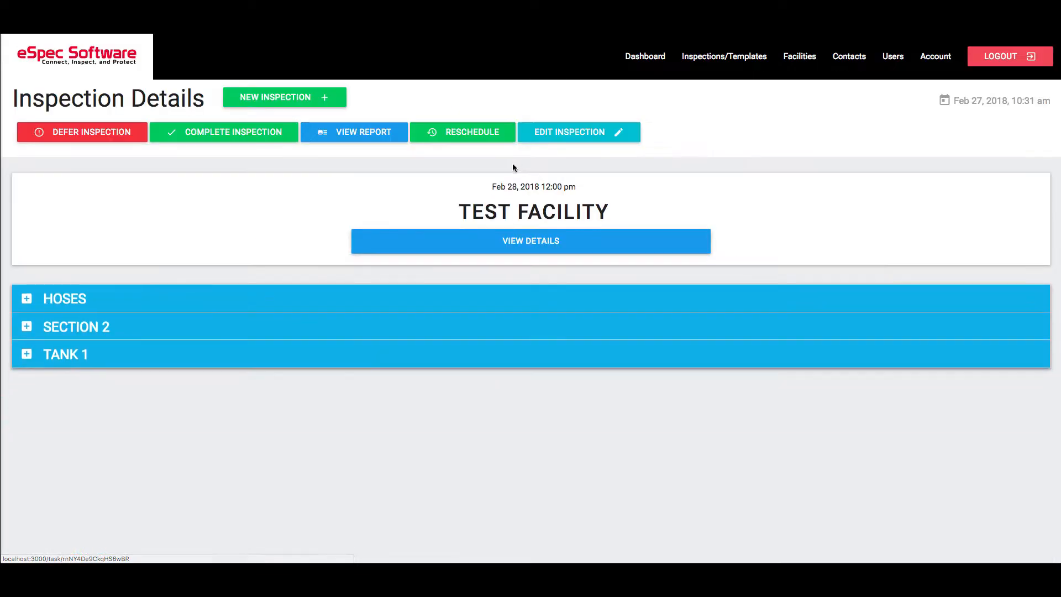
Look through the items listed under the Hoses, Section 2 and Tank 1 sections of the inspection
{"action": "left_click", "coordinate": [113, 301]}
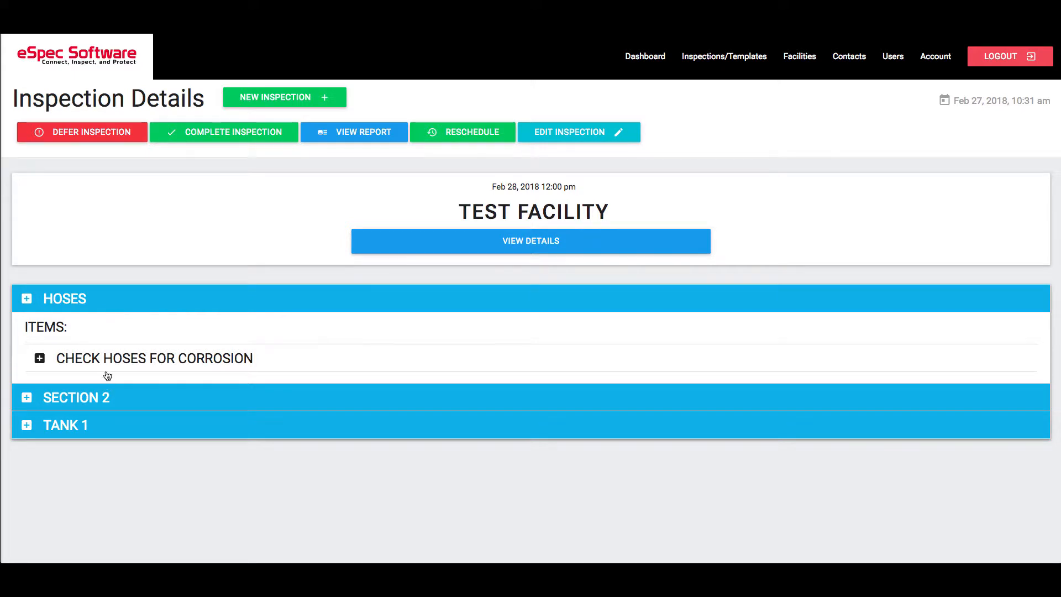
{"action": "left_click", "coordinate": [100, 304]}
{"action": "left_click", "coordinate": [99, 302]}
{"action": "left_click", "coordinate": [137, 399]}
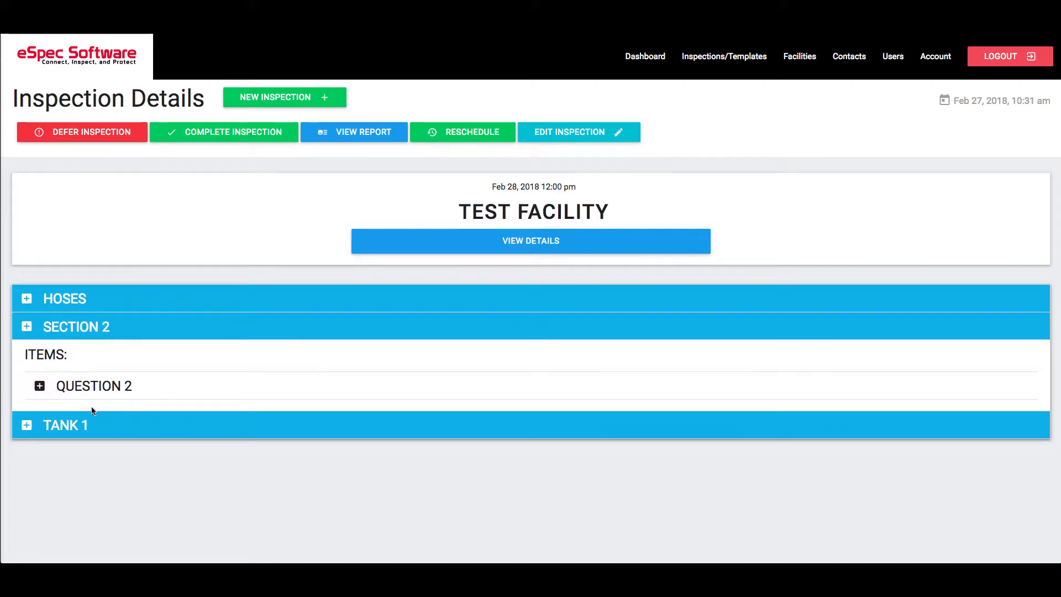
{"action": "left_click", "coordinate": [91, 424]}
Approve the Check Hoses for Corrosion item in the Hoses section
{"action": "left_click", "coordinate": [127, 301]}
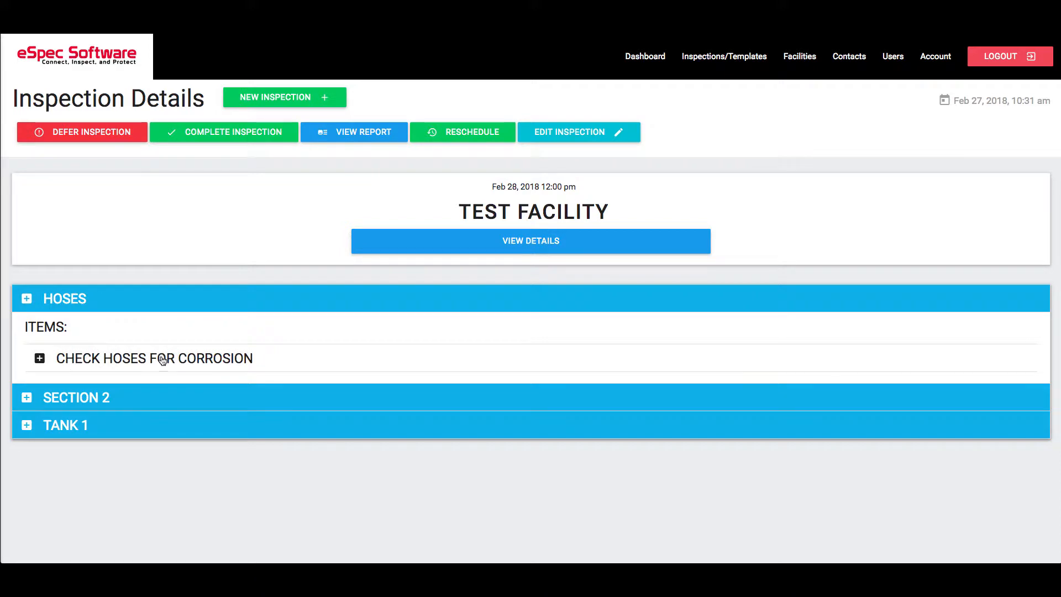
{"action": "left_click", "coordinate": [144, 359]}
{"action": "scroll", "coordinate": [263, 359], "scroll_direction": "down", "scroll_amount": 3}
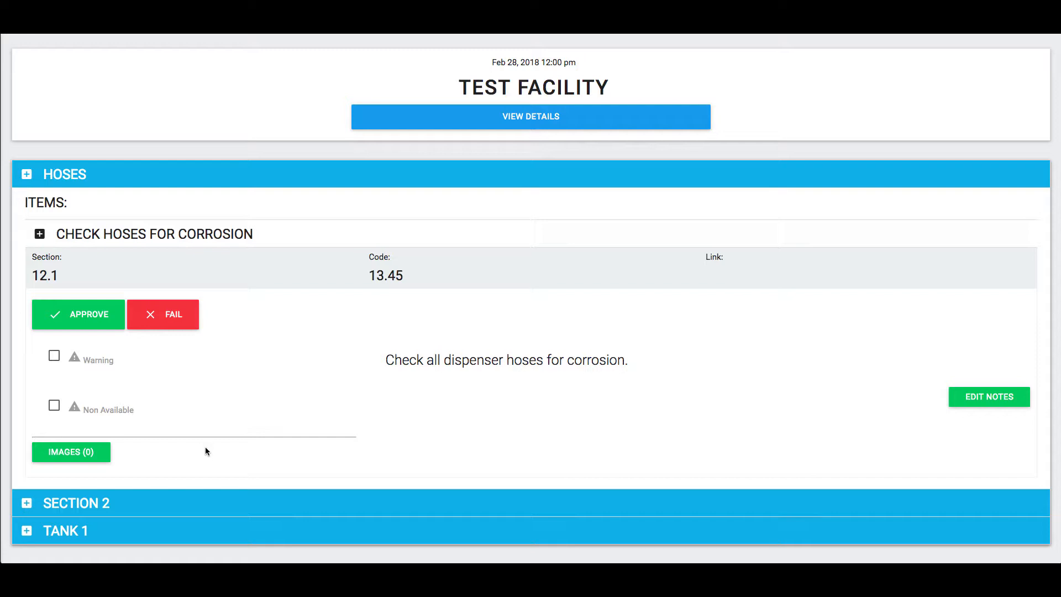
{"action": "left_click", "coordinate": [85, 318]}
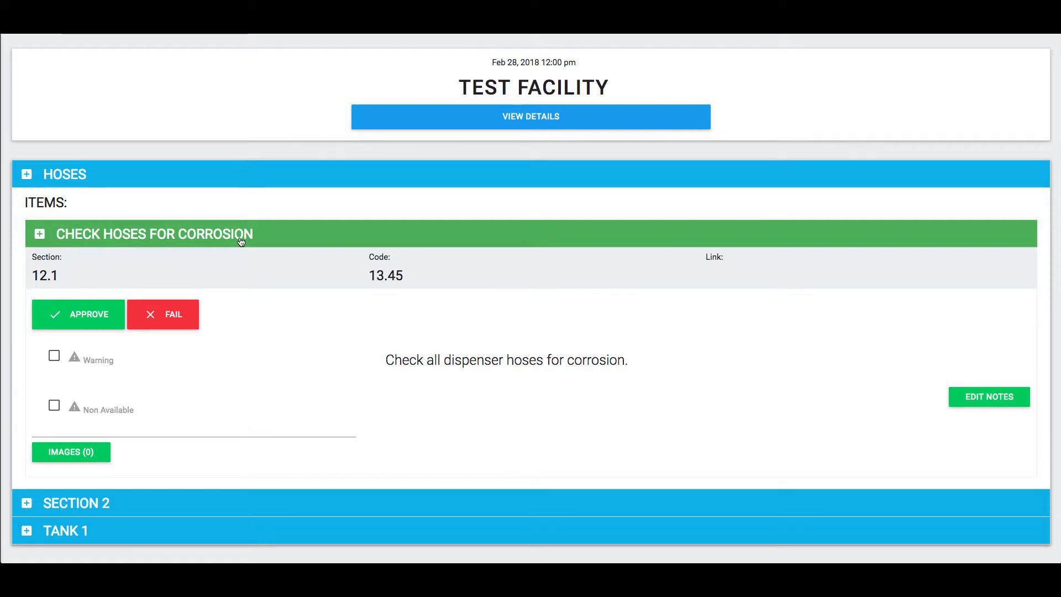
Upload a hose photo to the Check Hoses for Corrosion item and collapse the Hoses section
{"action": "left_click", "coordinate": [95, 452]}
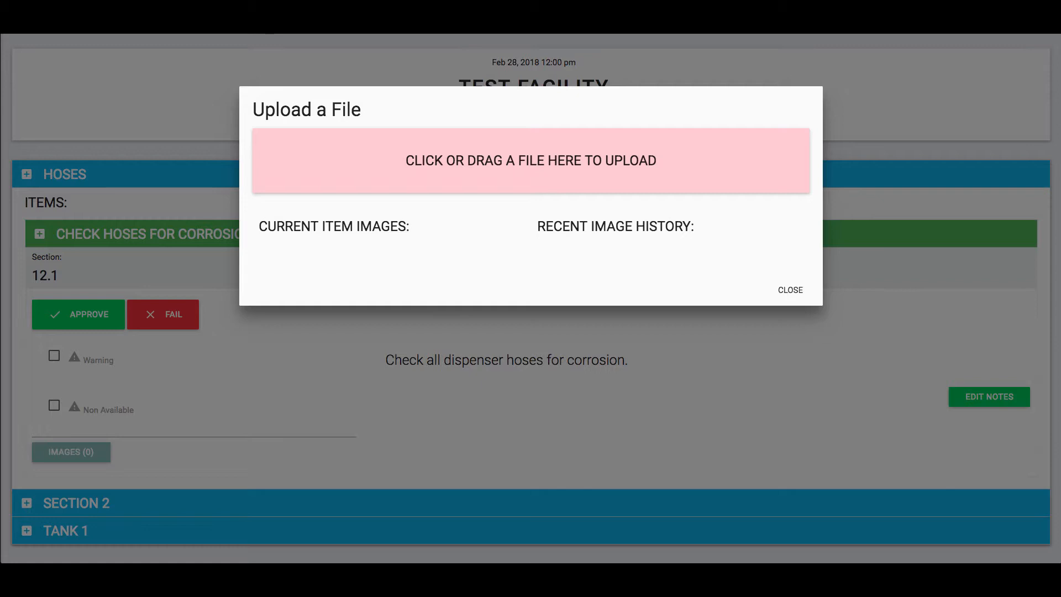
{"action": "left_click_drag", "start_coordinate": [412, 35], "coordinate": [429, 161]}
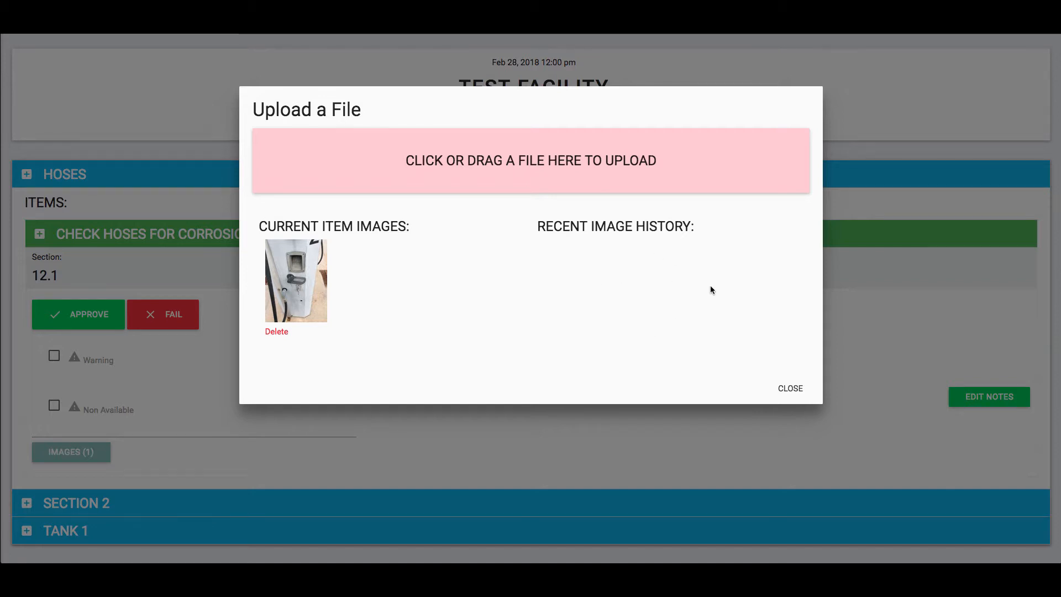
{"action": "left_click", "coordinate": [791, 389]}
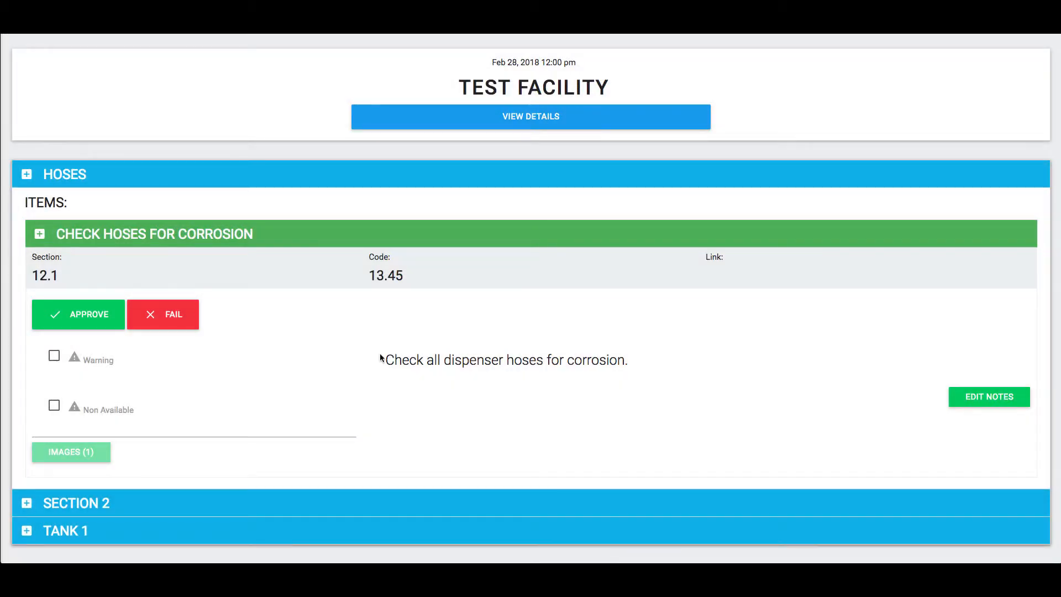
{"action": "left_click", "coordinate": [130, 234]}
{"action": "left_click", "coordinate": [114, 298]}
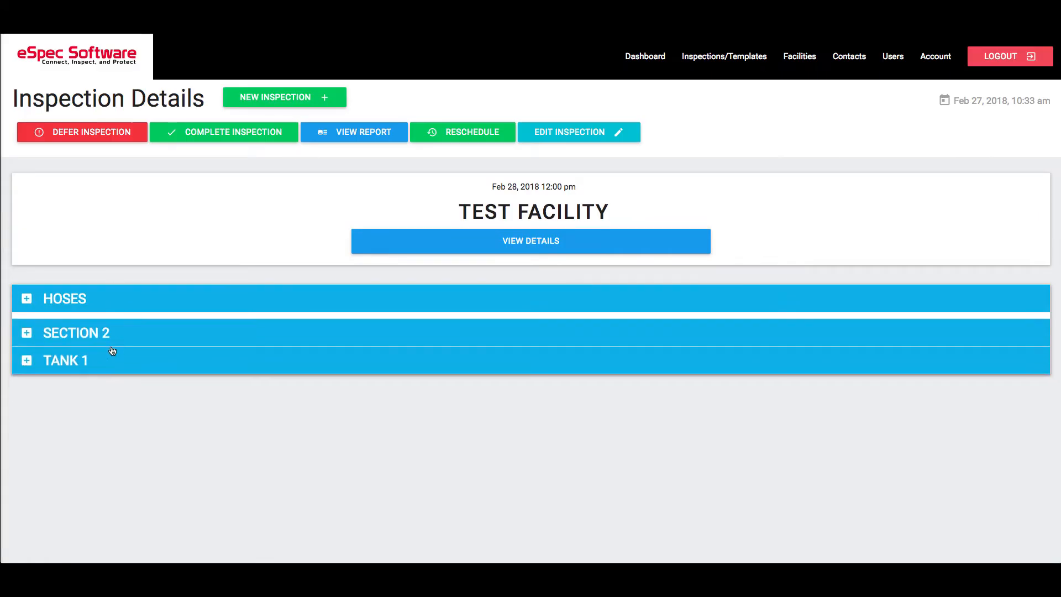
Expand Question 2 in Section 2 and mark it as failed
{"action": "left_click", "coordinate": [112, 334]}
{"action": "left_click", "coordinate": [103, 382]}
{"action": "scroll", "coordinate": [188, 377], "scroll_direction": "down", "scroll_amount": 1}
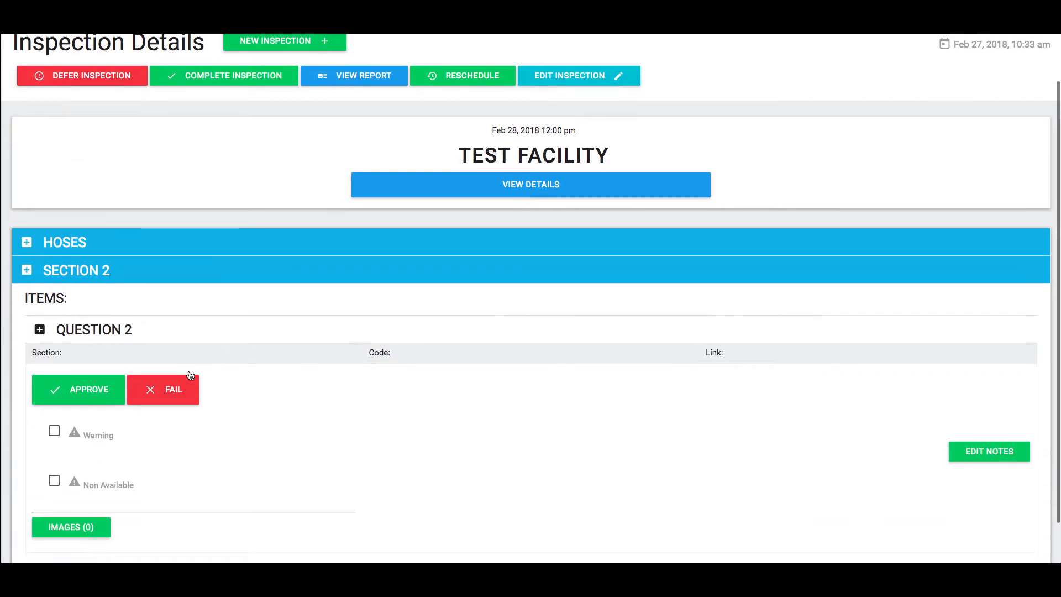
{"action": "scroll", "coordinate": [190, 375], "scroll_direction": "down", "scroll_amount": 1}
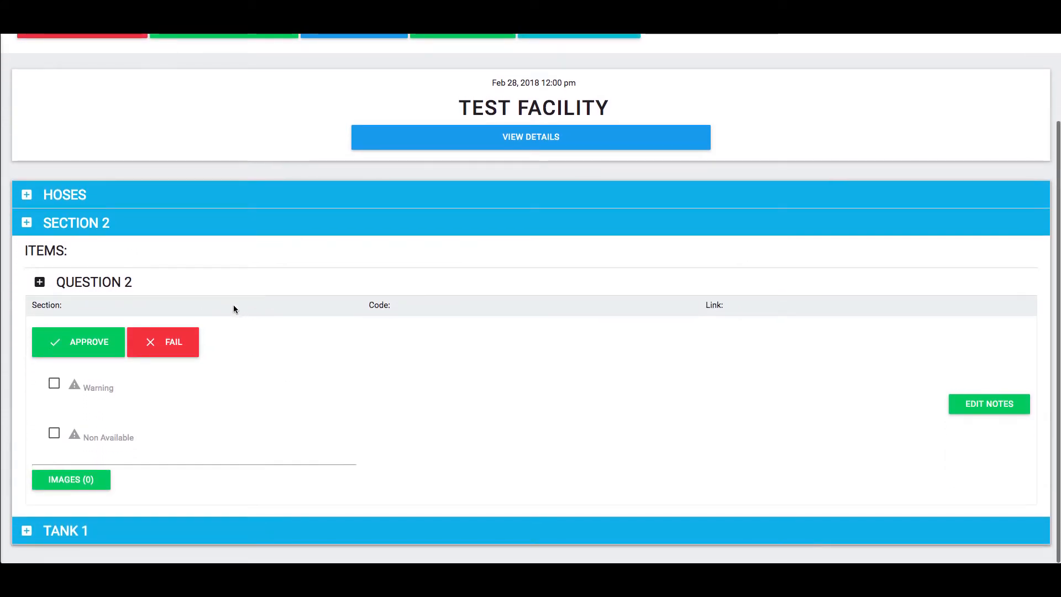
{"action": "left_click", "coordinate": [177, 348]}
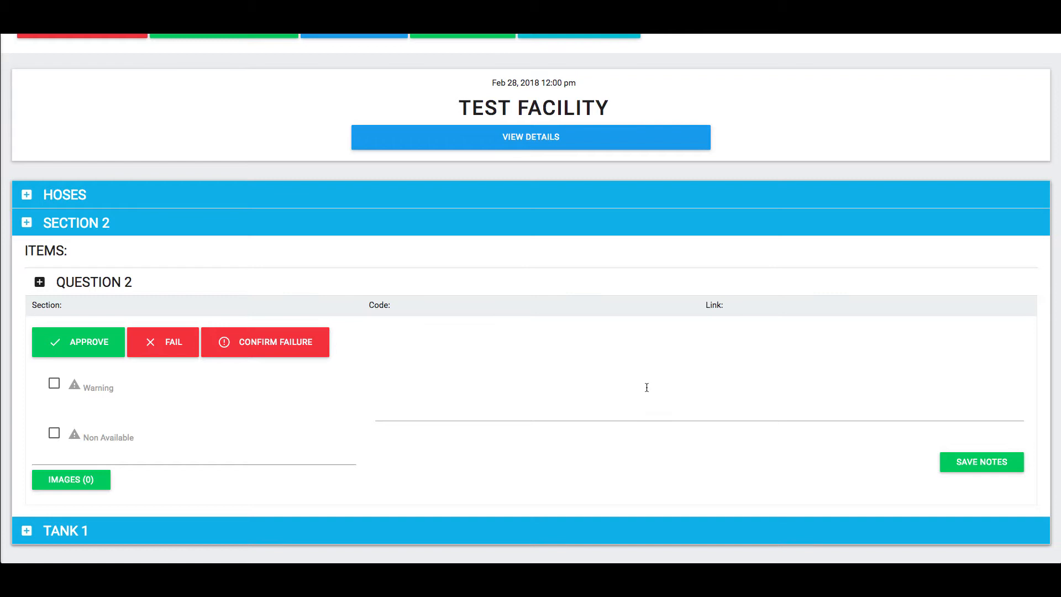
Enter the note "There is too much corrosion on this item and it should be replaced." for Question 2 and confirm the failure
{"action": "scroll", "coordinate": [642, 383], "scroll_direction": "up", "scroll_amount": 1}
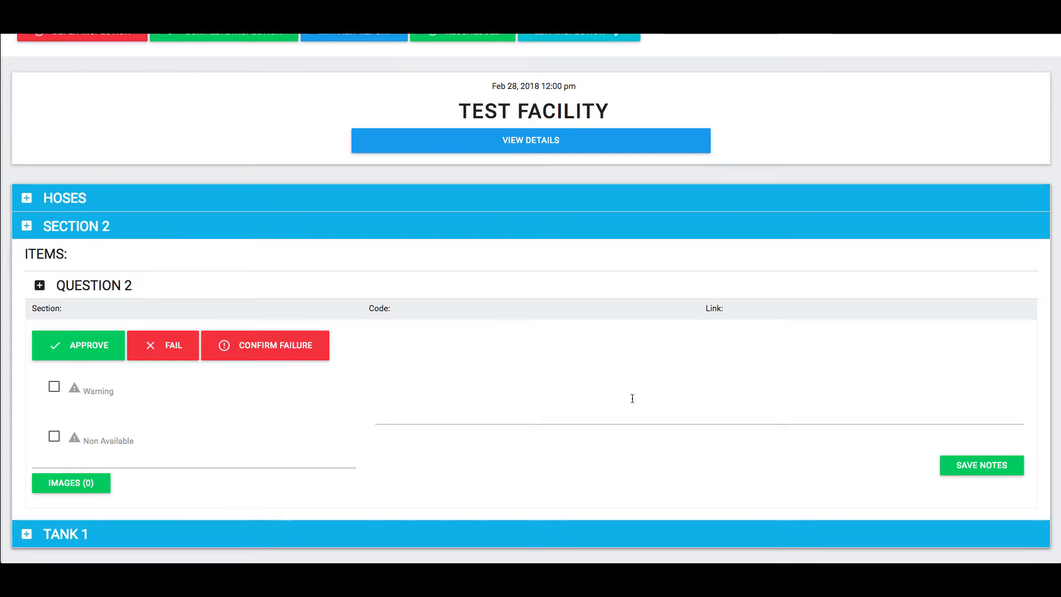
{"action": "scroll", "coordinate": [635, 394], "scroll_direction": "up", "scroll_amount": 1}
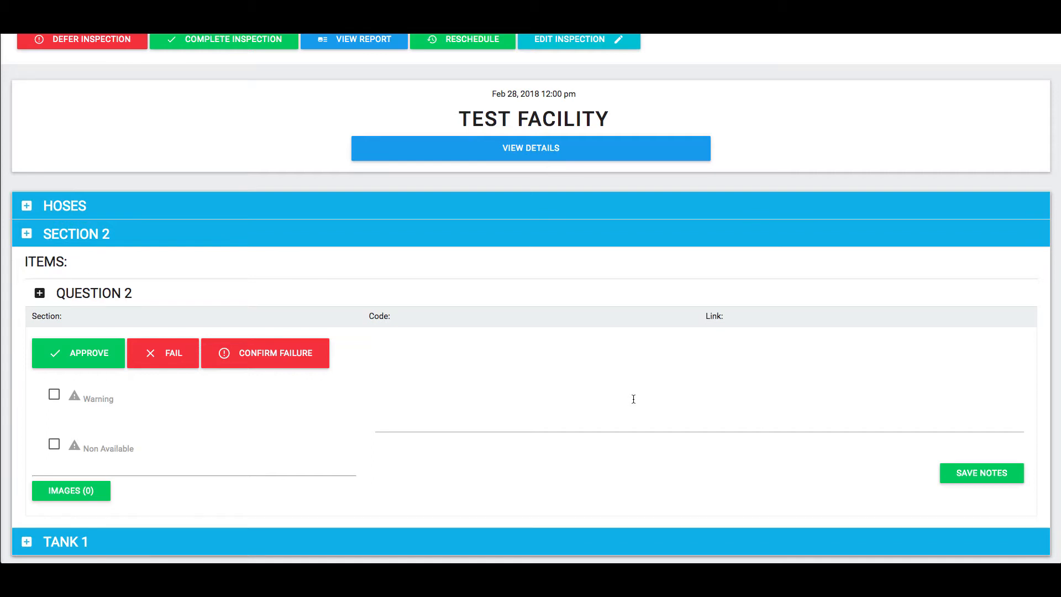
{"action": "left_click", "coordinate": [634, 399]}
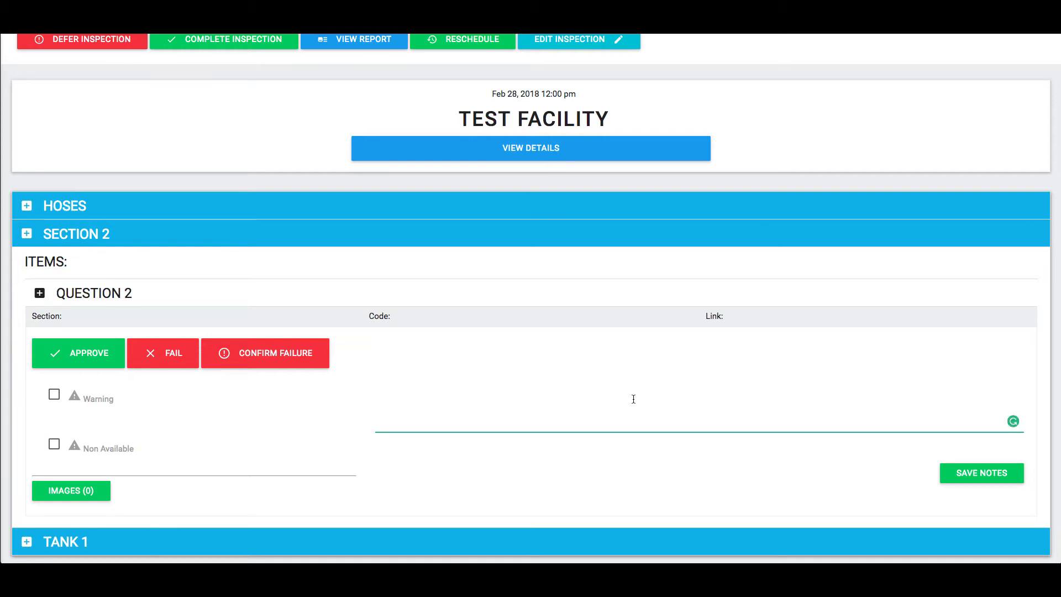
{"action": "type", "text": "There is too much corrosion on this it"}
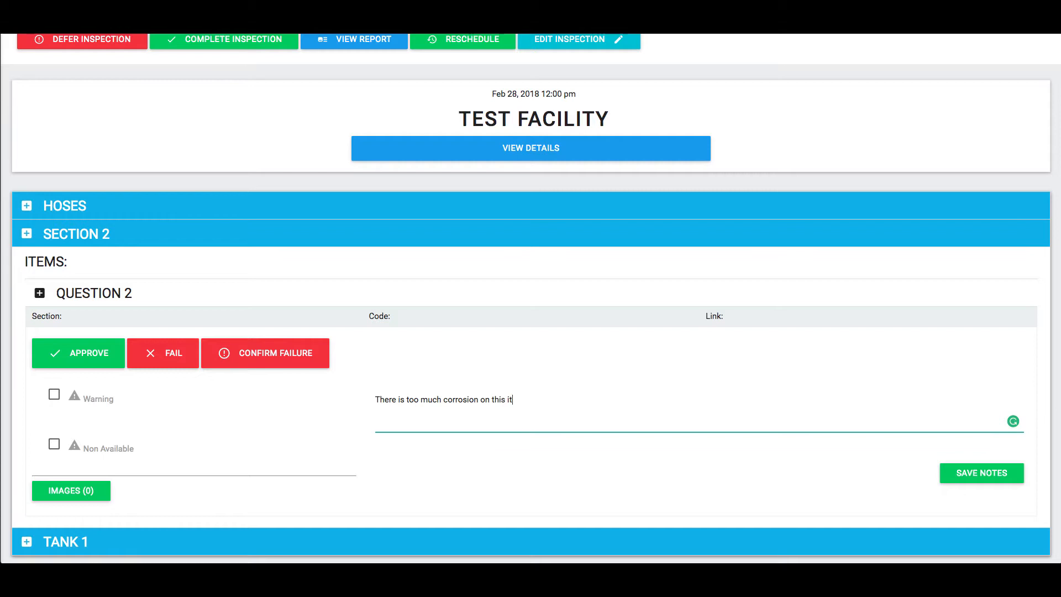
{"action": "type", "text": "em and it should be replaced."}
{"action": "left_click", "coordinate": [272, 361]}
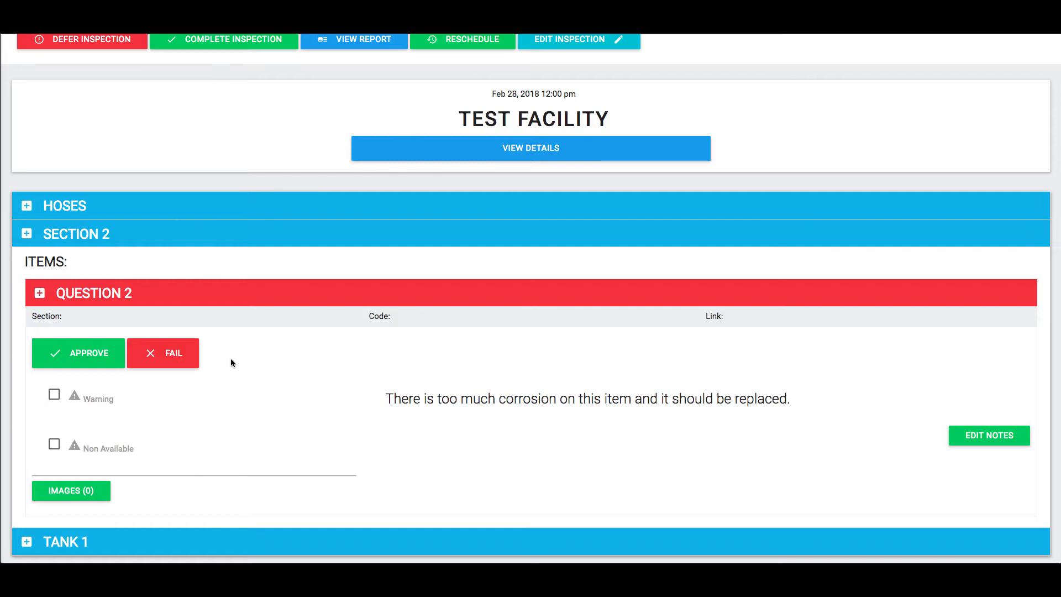
Upload a photo to the failed Question 2 item and collapse Section 2
{"action": "left_click", "coordinate": [71, 491]}
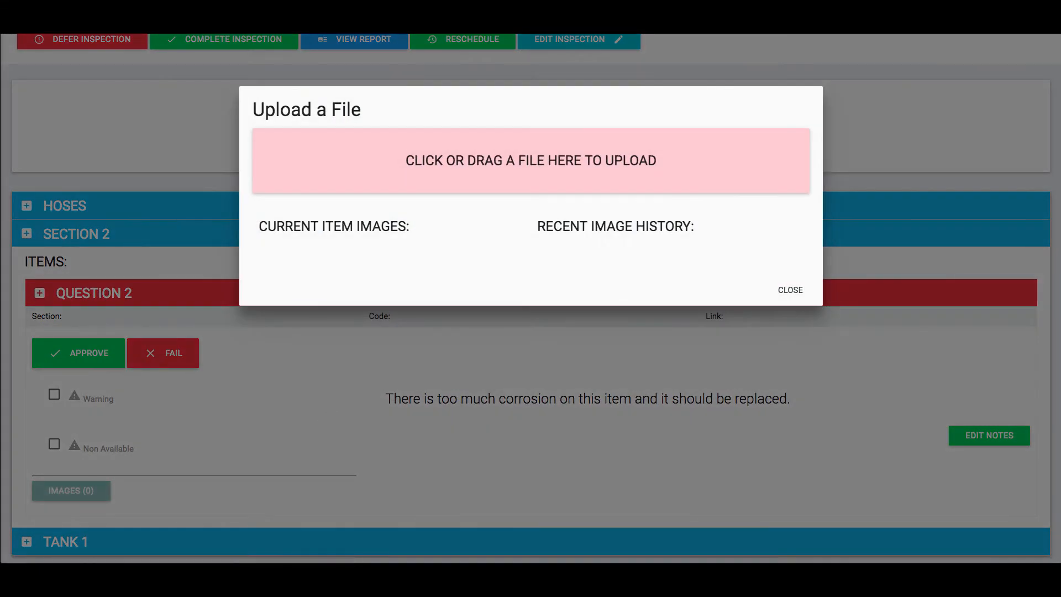
{"action": "left_click_drag", "start_coordinate": [481, 36], "coordinate": [514, 158]}
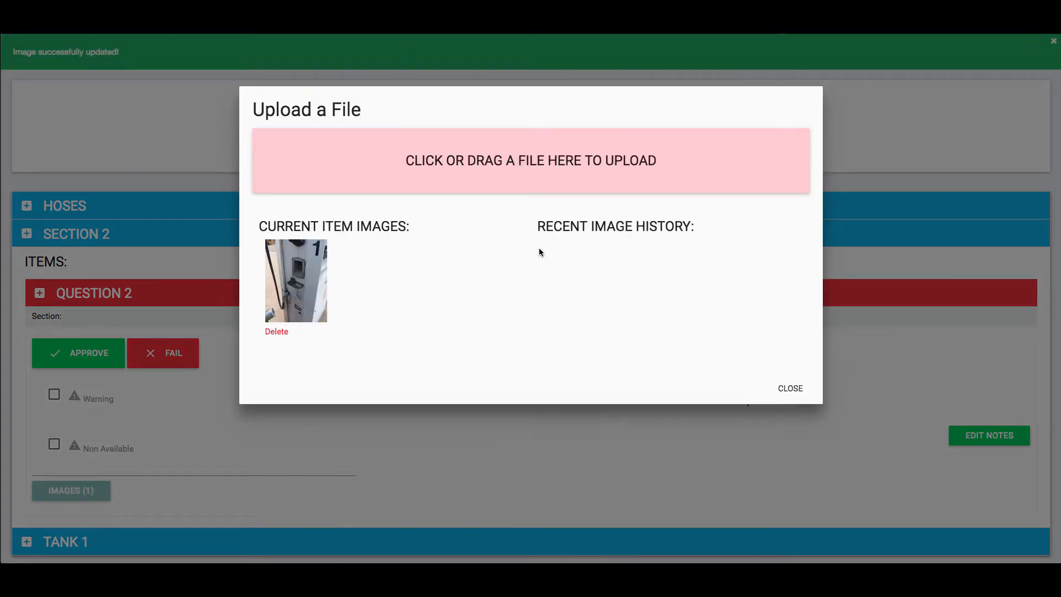
{"action": "left_click", "coordinate": [789, 388]}
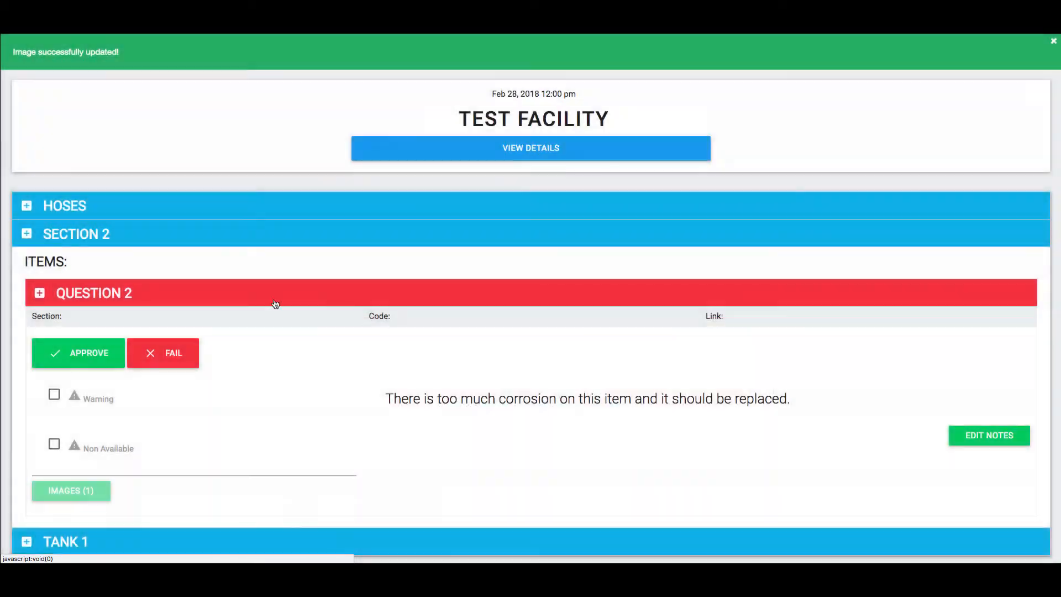
{"action": "left_click", "coordinate": [157, 292]}
{"action": "left_click", "coordinate": [96, 325]}
Flag the Tank Hoses item in the Tank 1 section with a warning
{"action": "left_click", "coordinate": [88, 362]}
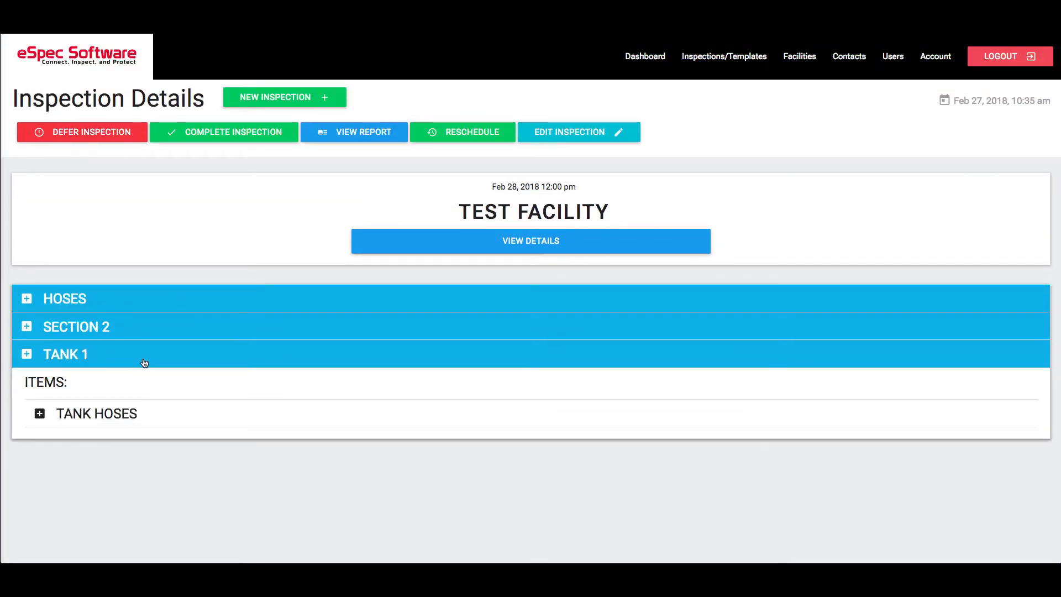
{"action": "left_click", "coordinate": [118, 412]}
{"action": "scroll", "coordinate": [155, 368], "scroll_direction": "down", "scroll_amount": 3}
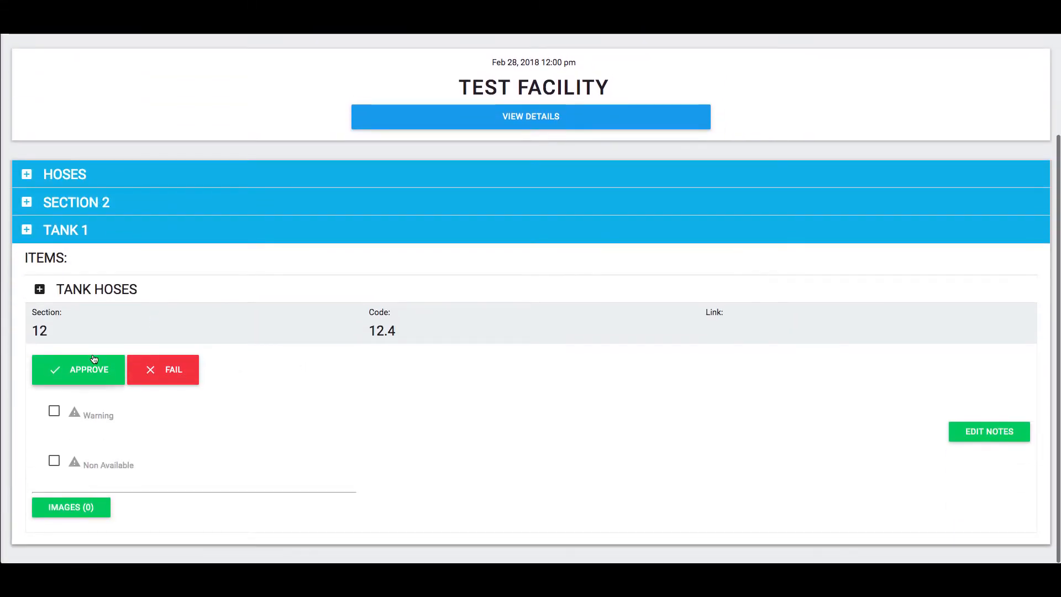
{"action": "left_click", "coordinate": [55, 412]}
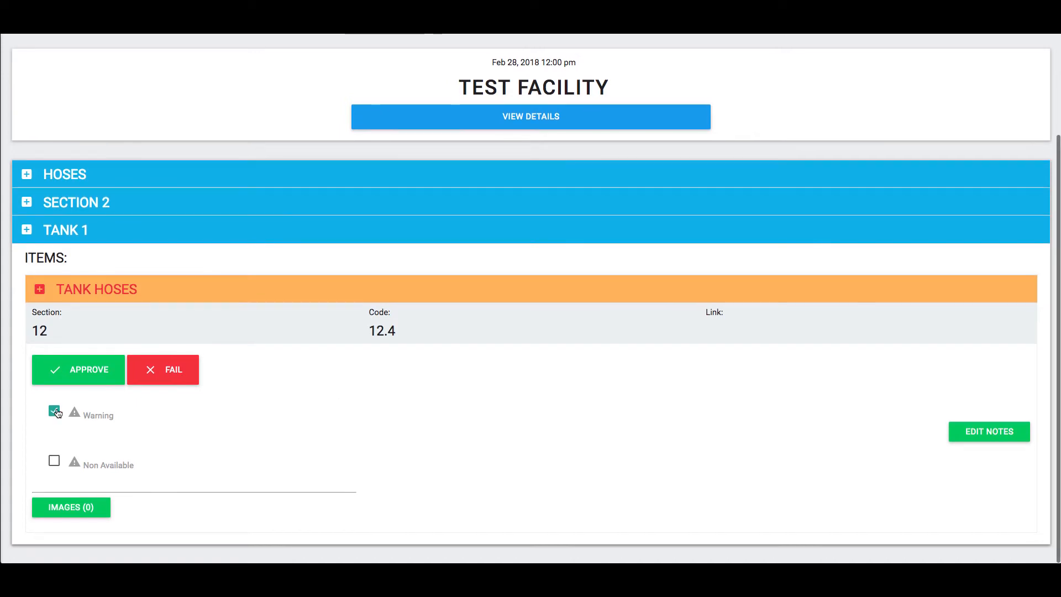
Write the note "Noticing some signs of possible corrosion." for the Tank Hoses item
{"action": "left_click", "coordinate": [1005, 436]}
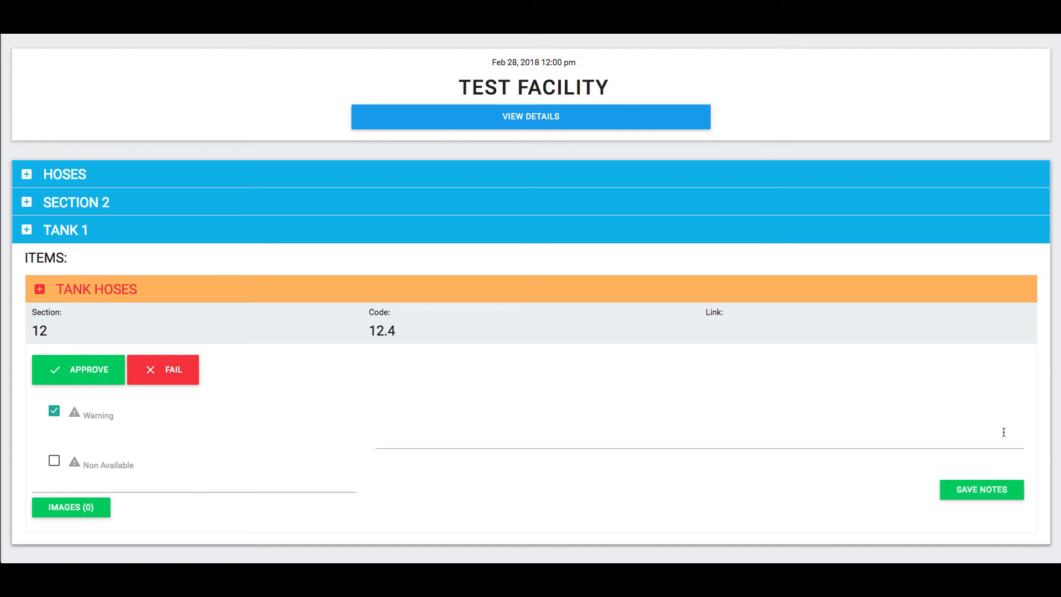
{"action": "left_click", "coordinate": [571, 416]}
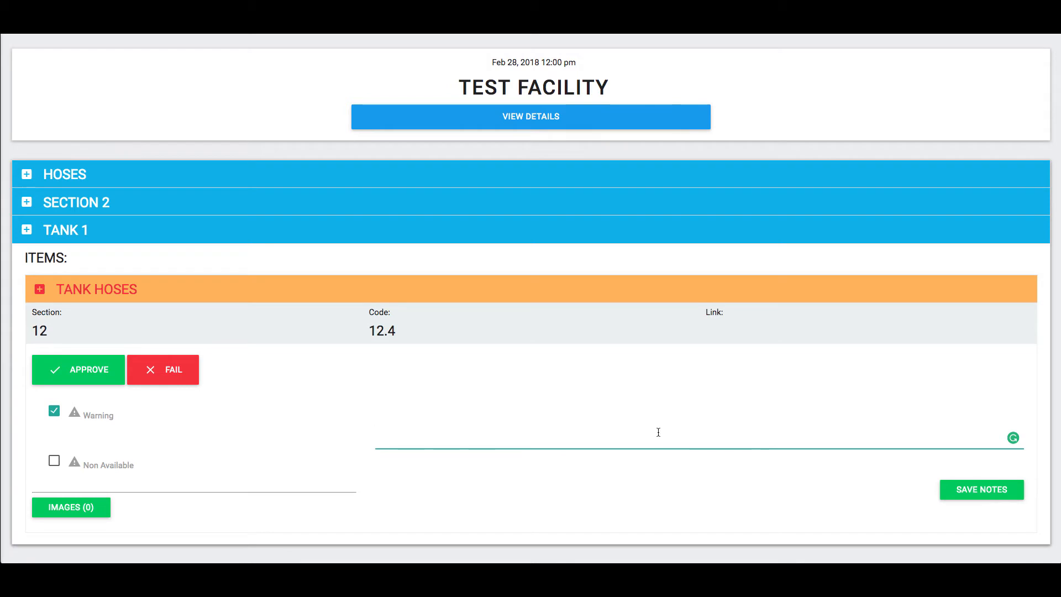
{"action": "type", "text": "Noticing "}
{"action": "type", "text": "om"}
{"action": "key", "text": "BackSpace"}
{"action": "key", "text": "BackSpace"}
{"action": "type", "text": "some "}
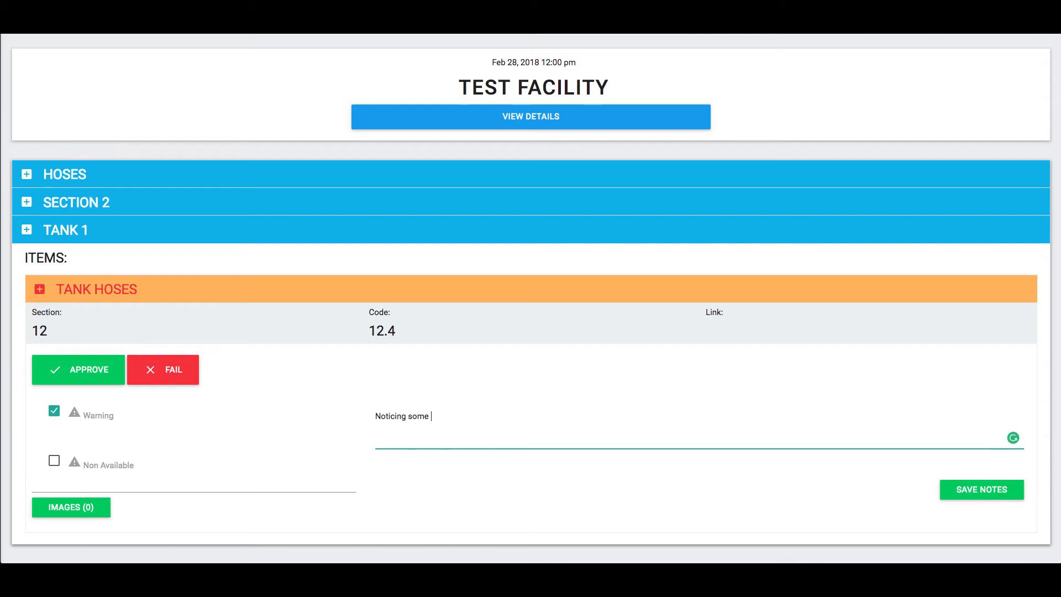
{"action": "type", "text": "signs of possible corrosion."}
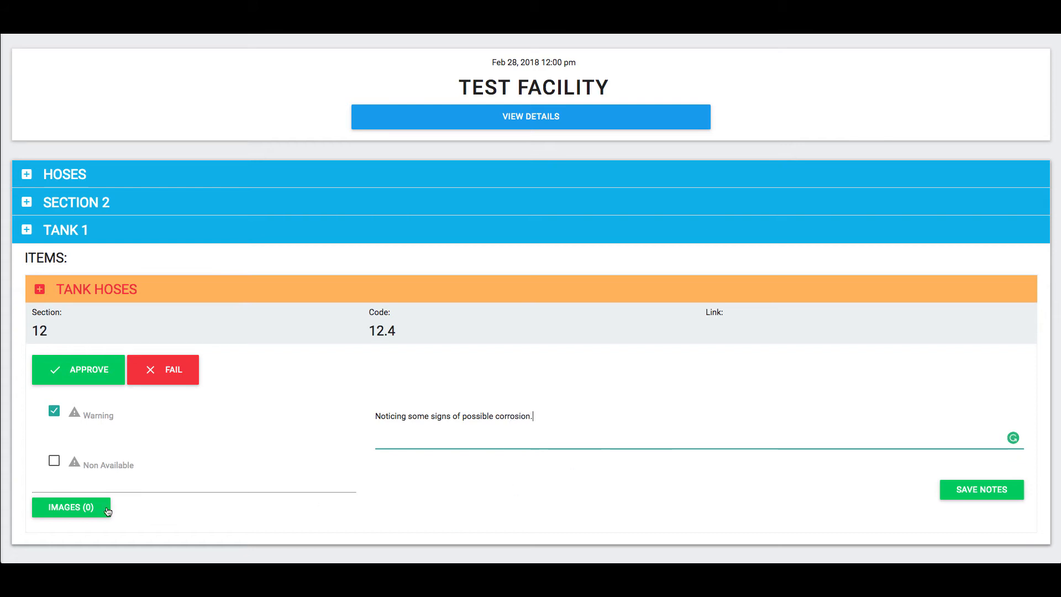
Upload a photo to the Tank Hoses item and collapse the Tank 1 section
{"action": "left_click", "coordinate": [108, 512]}
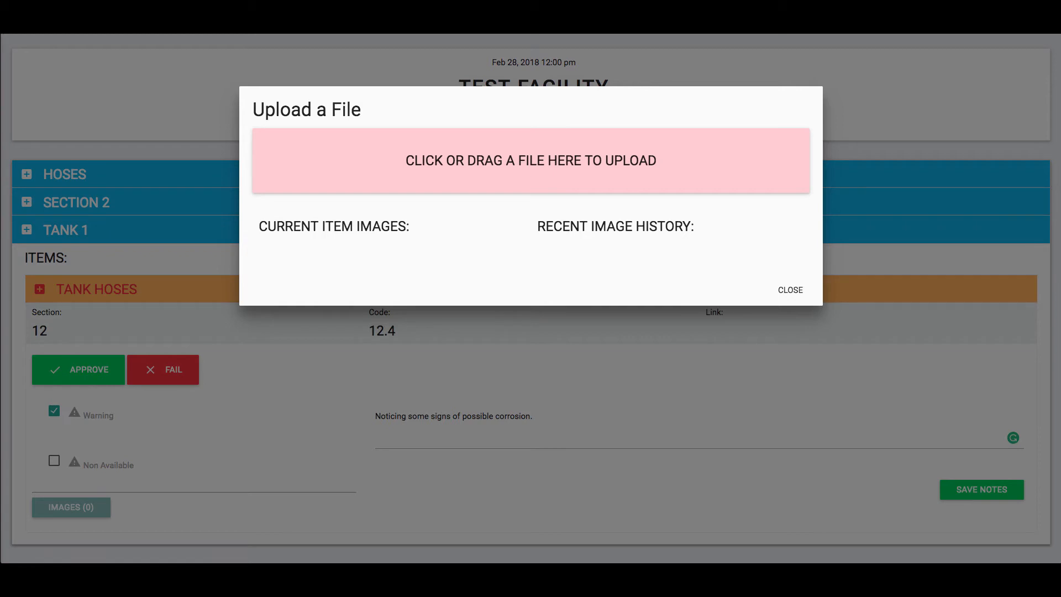
{"action": "left_click_drag", "start_coordinate": [213, 176], "coordinate": [514, 165]}
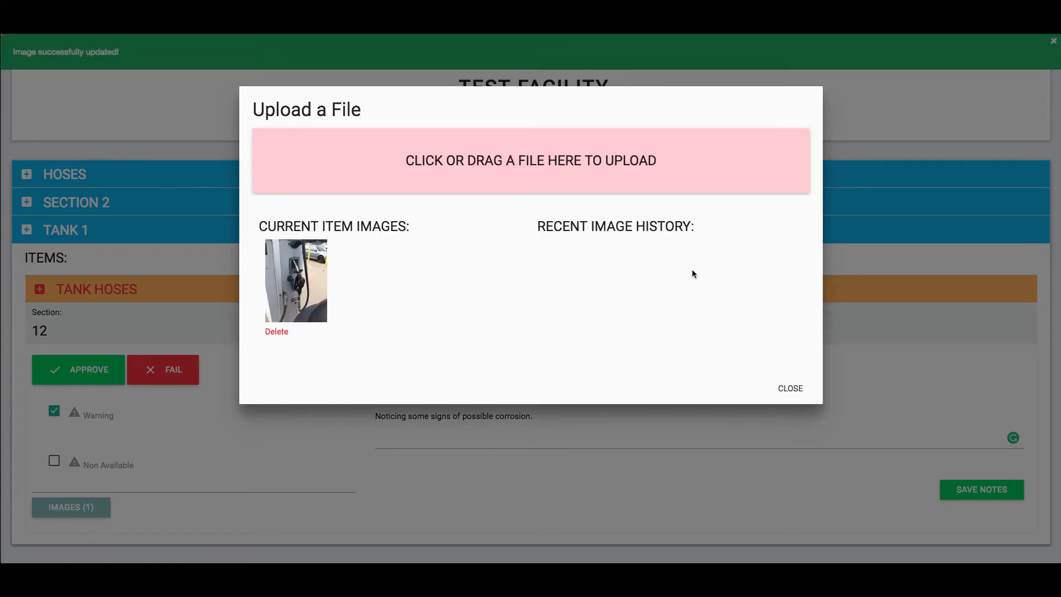
{"action": "left_click", "coordinate": [791, 388]}
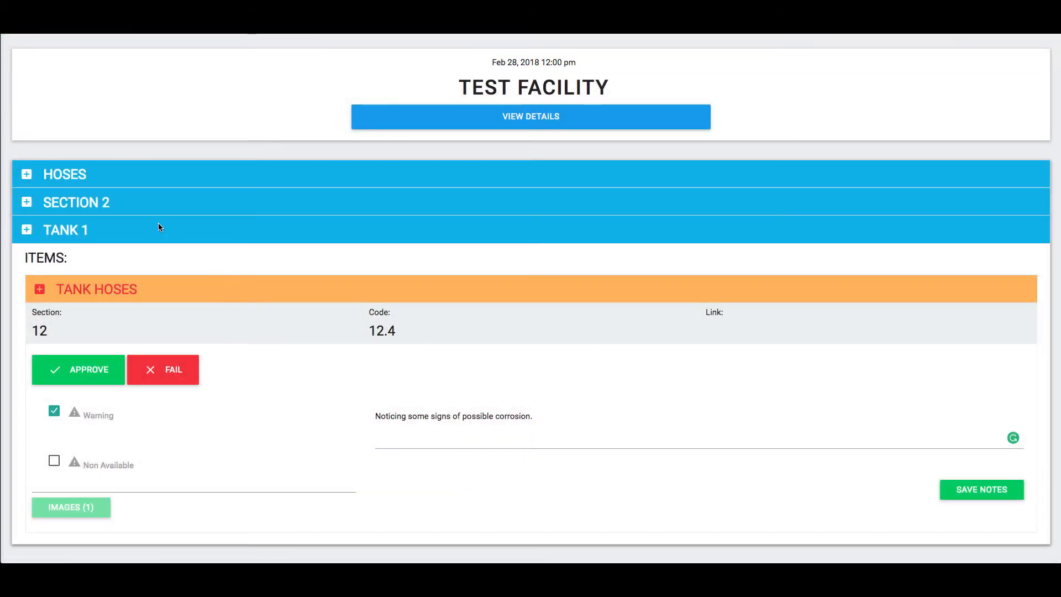
{"action": "left_click", "coordinate": [159, 226]}
Open the inspection report for Test Facility and review the section column of its concerning items
{"action": "scroll", "coordinate": [530, 378], "scroll_direction": "up", "scroll_amount": 1}
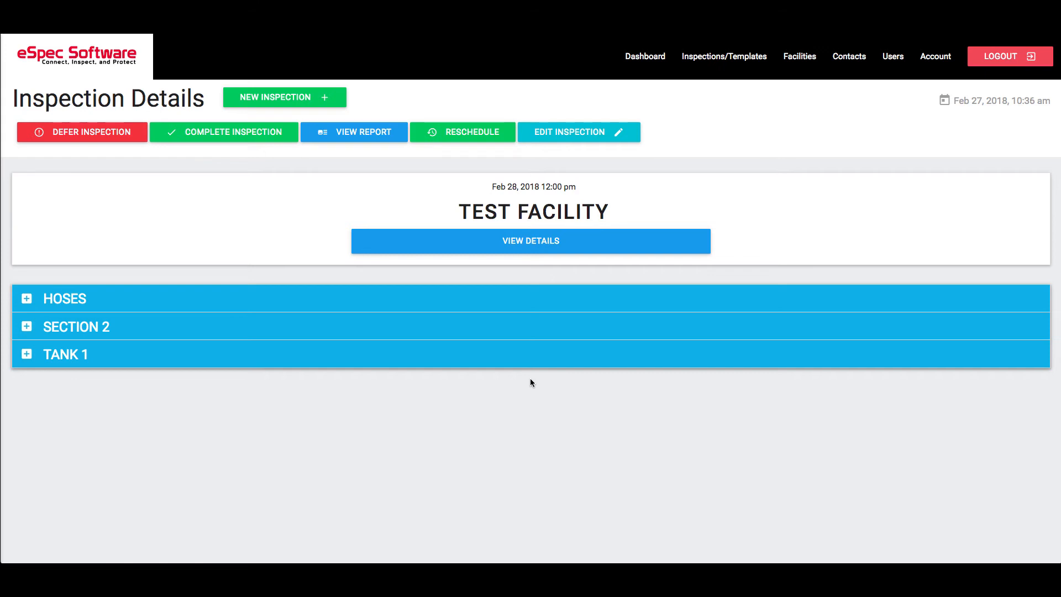
{"action": "left_click", "coordinate": [370, 131]}
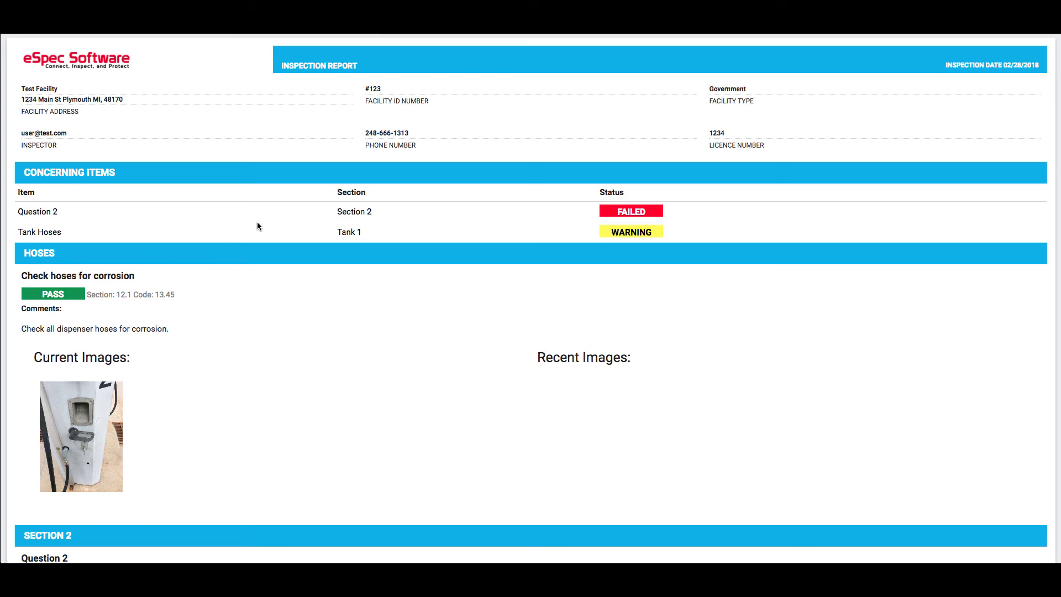
{"action": "mouse_move", "coordinate": [338, 211]}
{"action": "left_mouse_down"}
{"action": "mouse_move", "coordinate": [380, 210]}
{"action": "mouse_move", "coordinate": [336, 232]}
{"action": "left_mouse_up"}
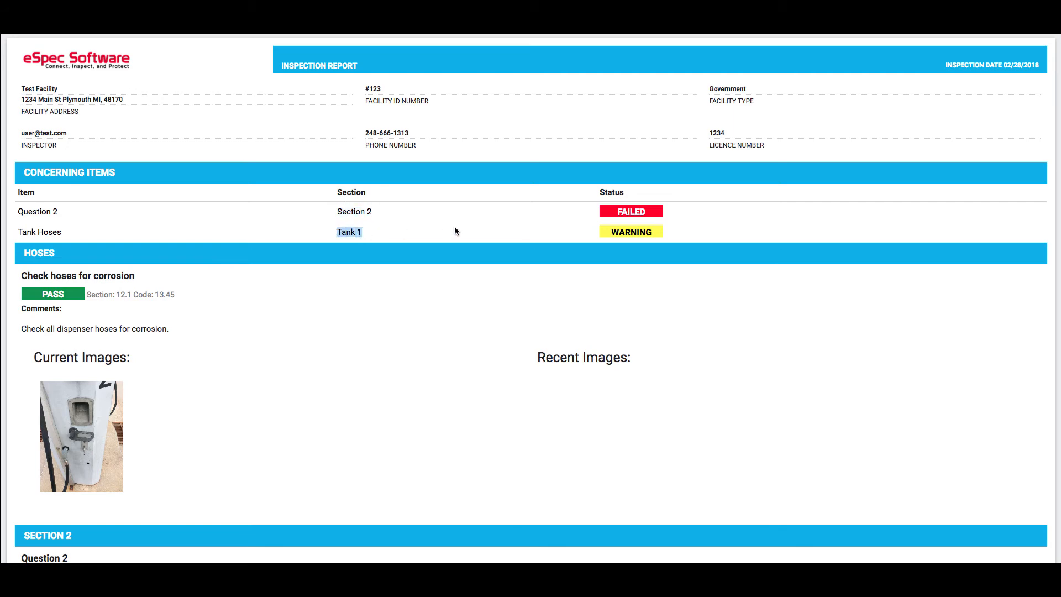
{"action": "left_click", "coordinate": [423, 227]}
View the photo of the "Check hoses for corrosion" item at full size and return to the report
{"action": "scroll", "coordinate": [434, 270], "scroll_direction": "down", "scroll_amount": 4}
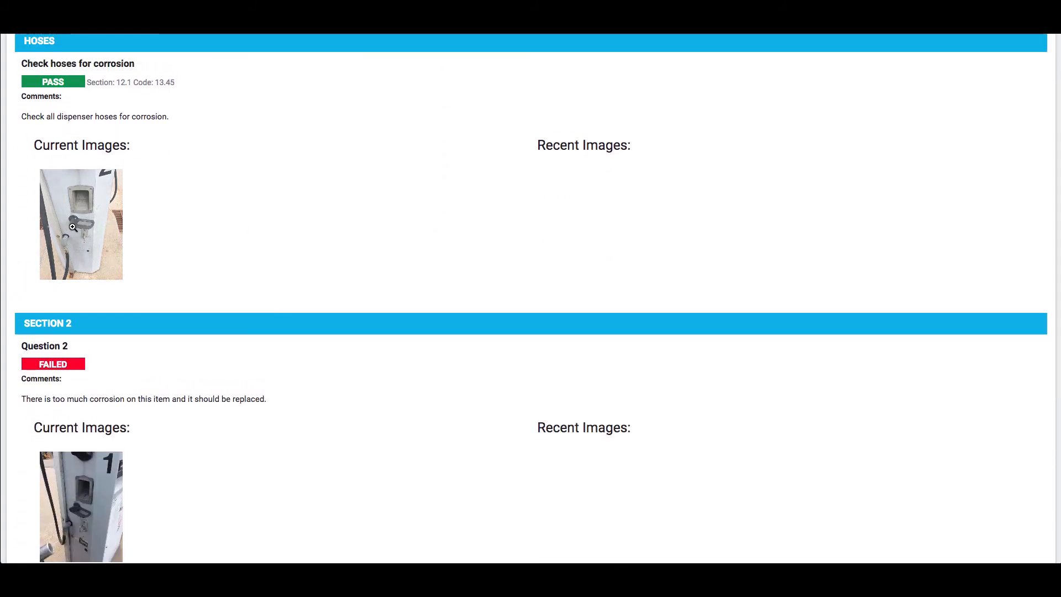
{"action": "left_click", "coordinate": [92, 228]}
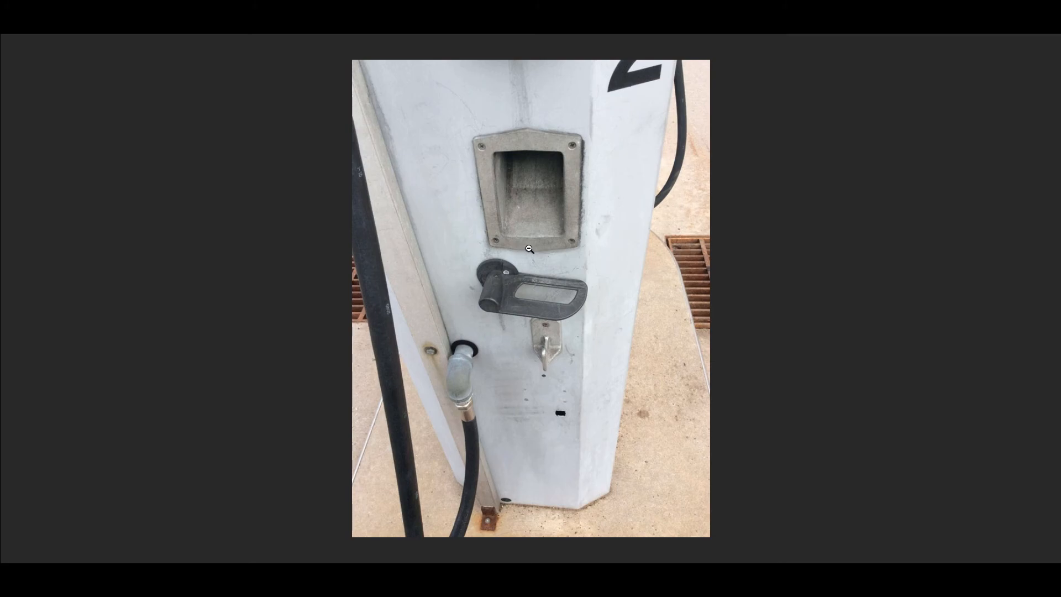
{"action": "left_click", "coordinate": [423, 267]}
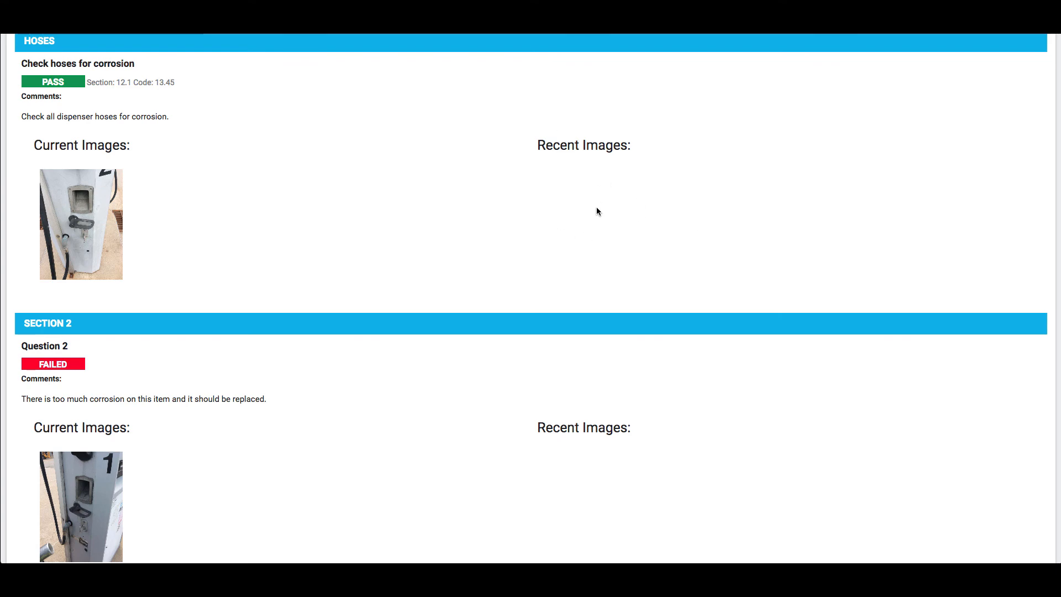
Review the Section 2 and Tank 1 entries in the report, preview its printout and cancel without saving
{"action": "scroll", "coordinate": [555, 242], "scroll_direction": "down", "scroll_amount": 5}
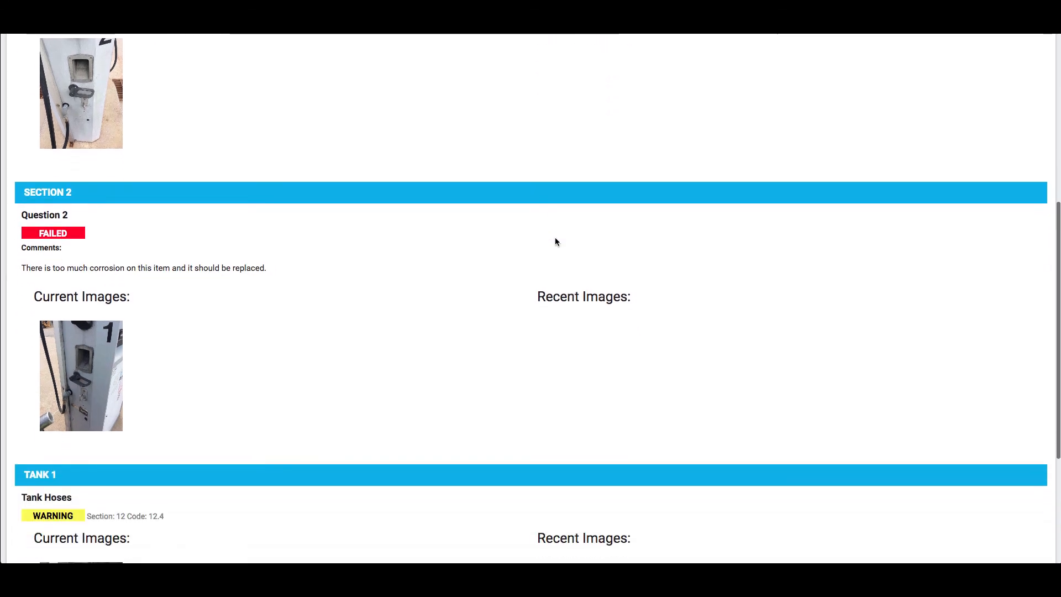
{"action": "scroll", "coordinate": [555, 242], "scroll_direction": "down", "scroll_amount": 2}
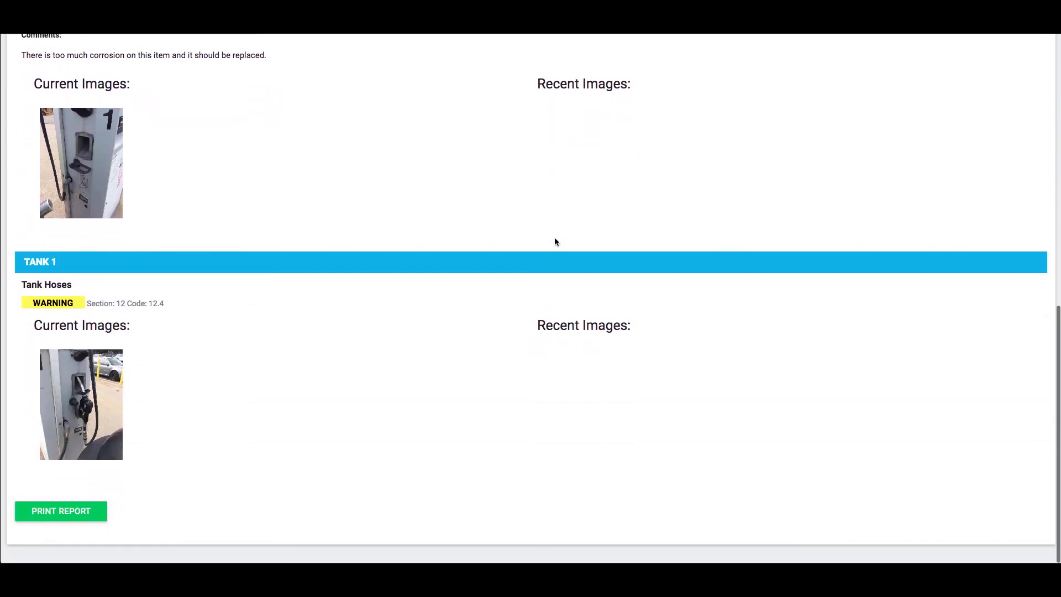
{"action": "left_click", "coordinate": [60, 510]}
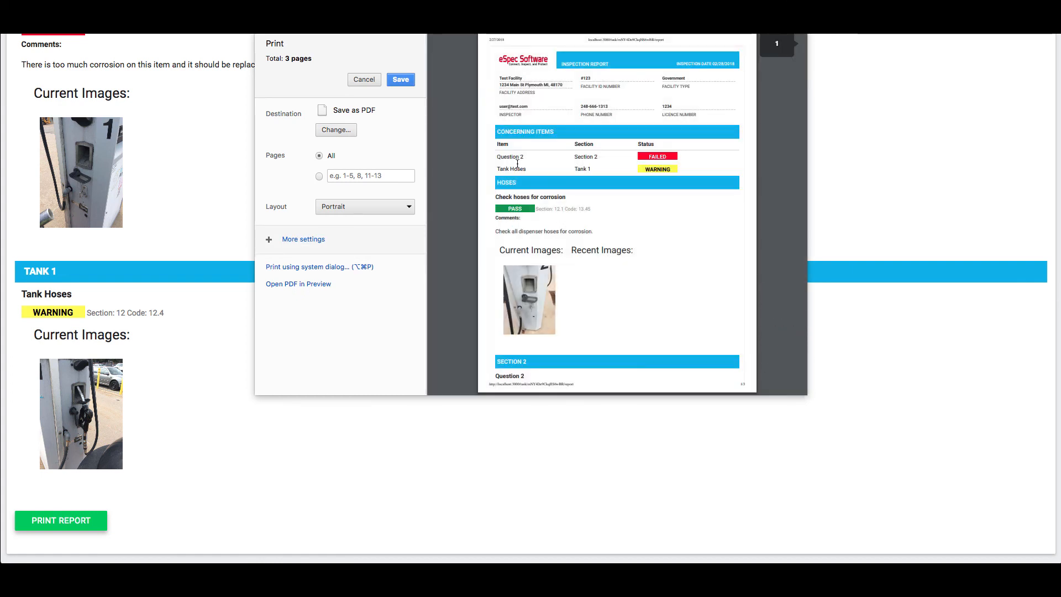
{"action": "left_click", "coordinate": [364, 79]}
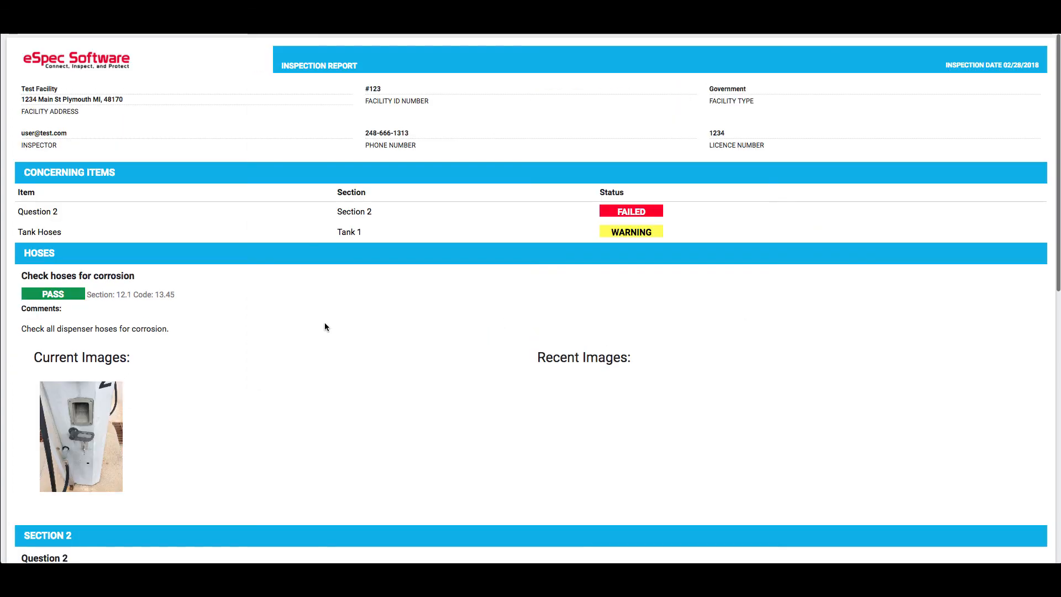